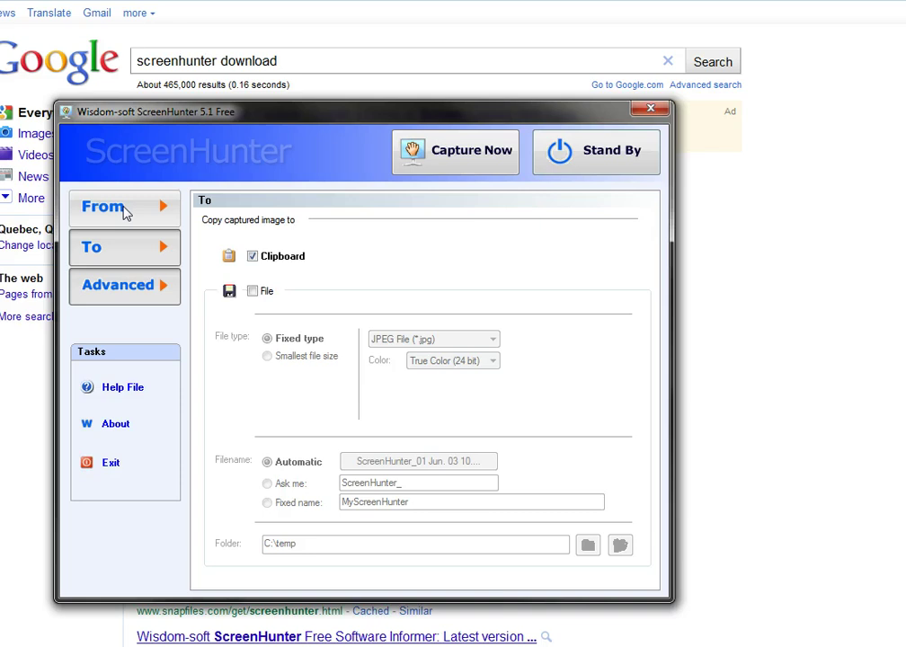
- Show the capture source settings, then put ScreenHunter on standby and reopen its window
left_click(127, 213)
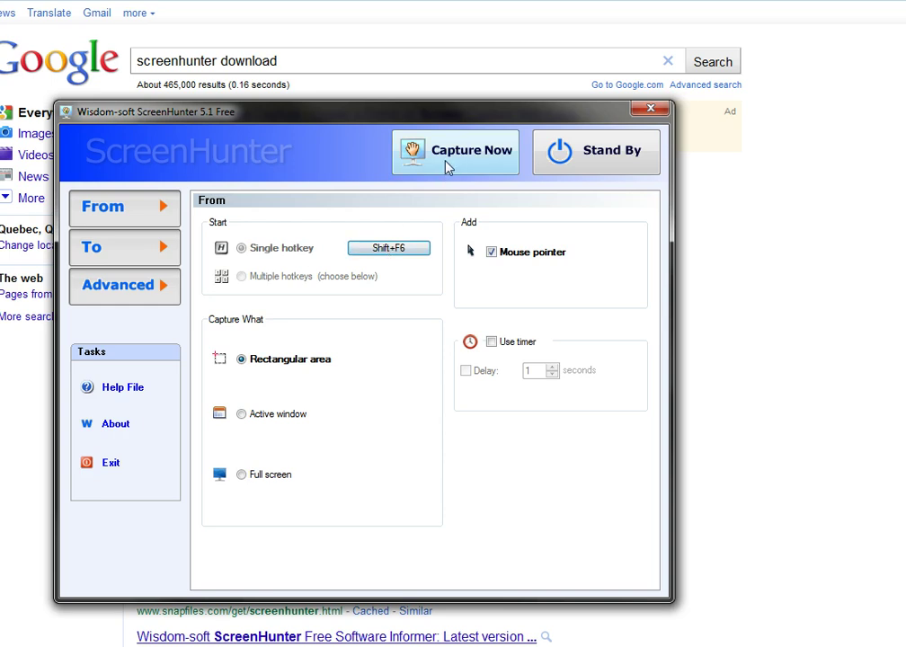
left_click(616, 157)
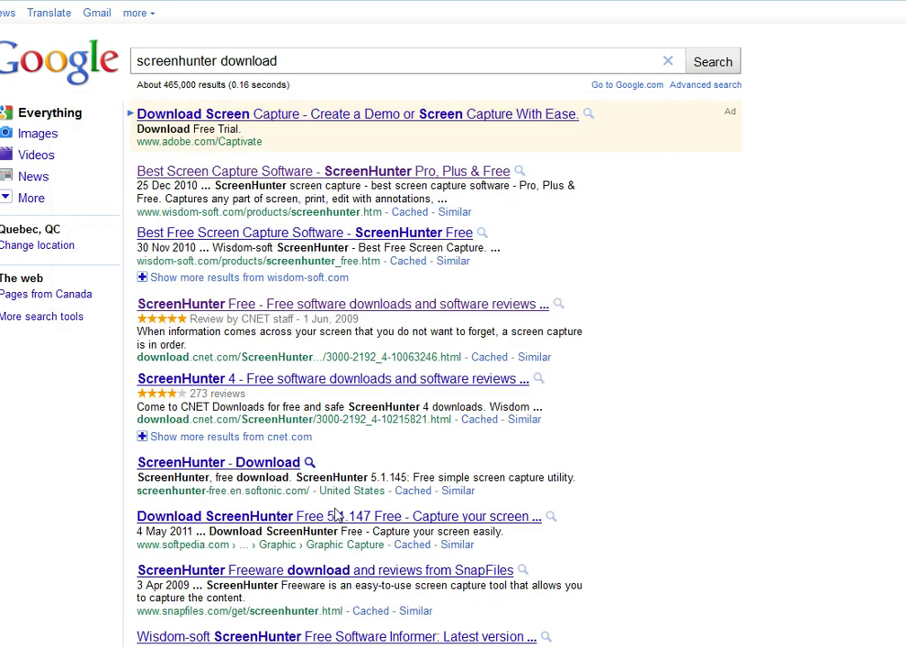
key("super")
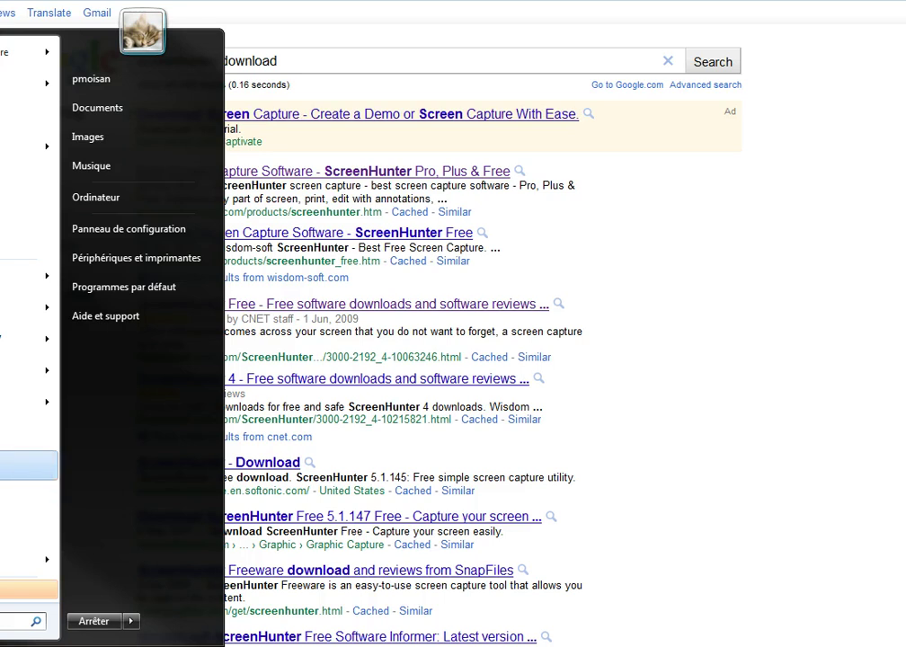
left_click(27, 465)
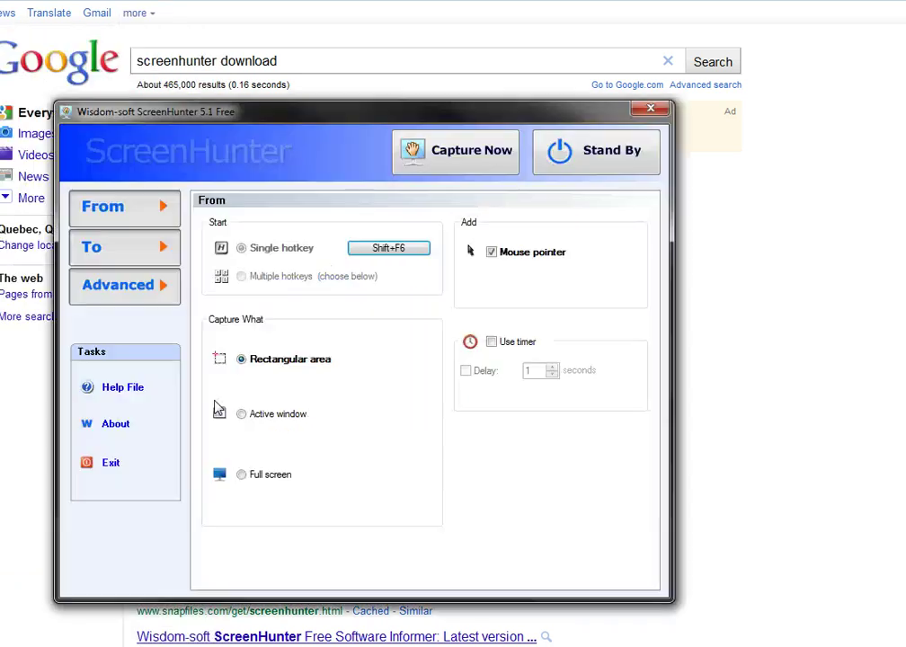
- Examine the single-hotkey settings without changing them, then show the capture destination settings
left_click(387, 249)
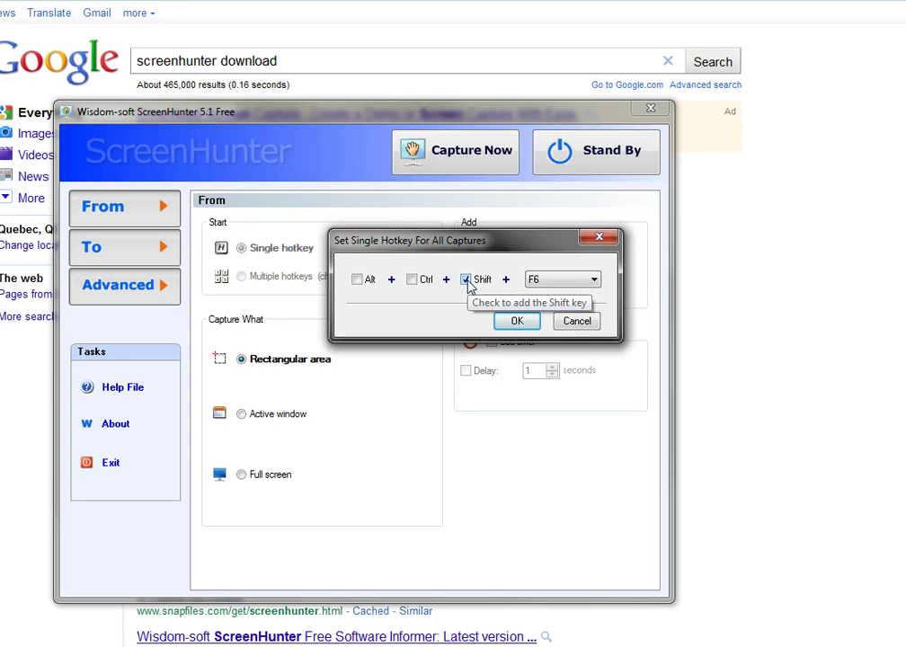
left_click(577, 321)
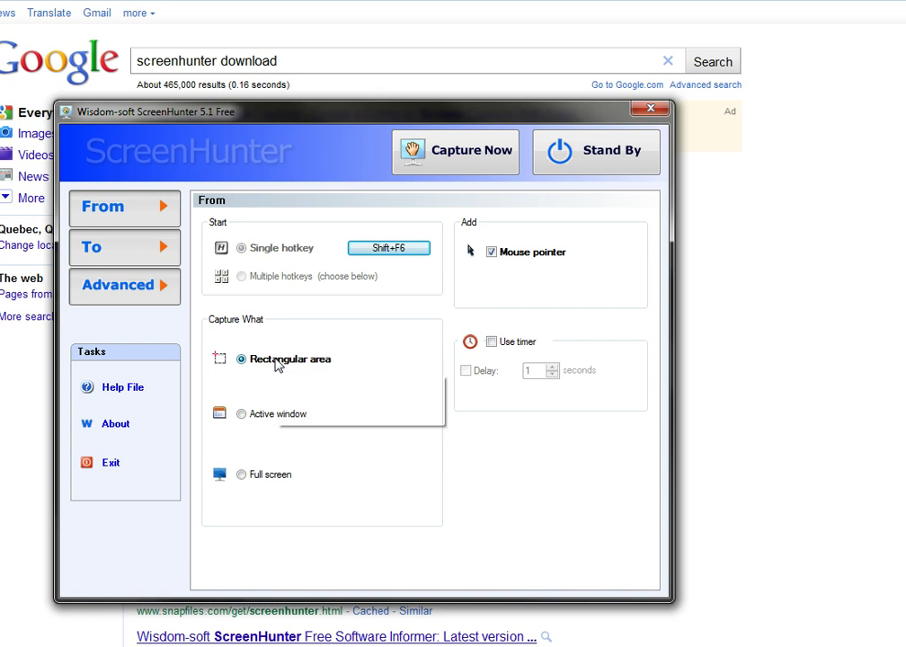
left_click(94, 254)
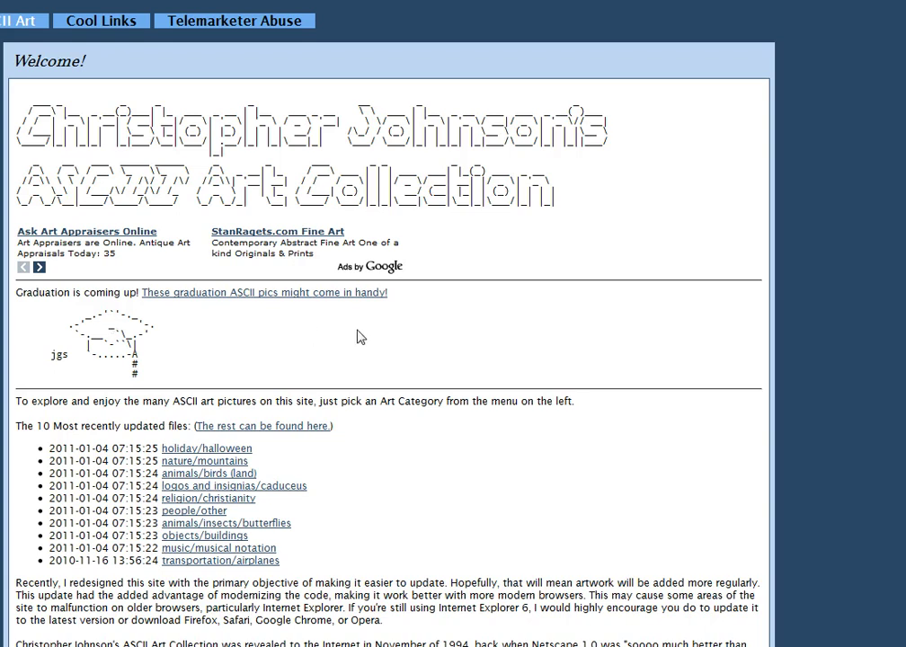
- Capture the ASCII graduation cap on the web page as a rectangular area and switch to the Word document
key("Print")
left_click_drag(69, 306, 157, 386)
key("alt+Tab")
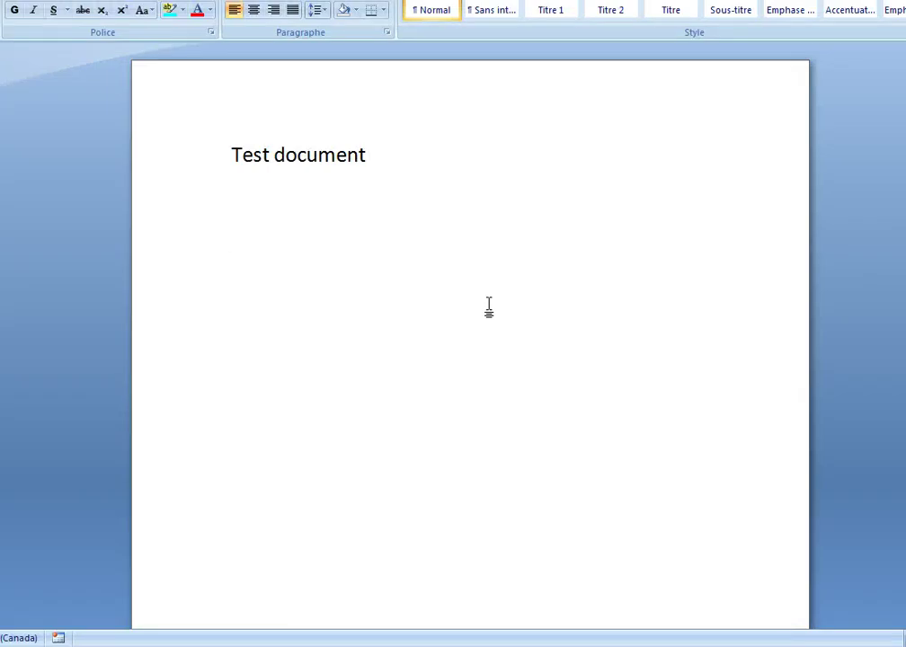
- Paste the captured graduation cap below the "Test document" title
right_click(314, 257)
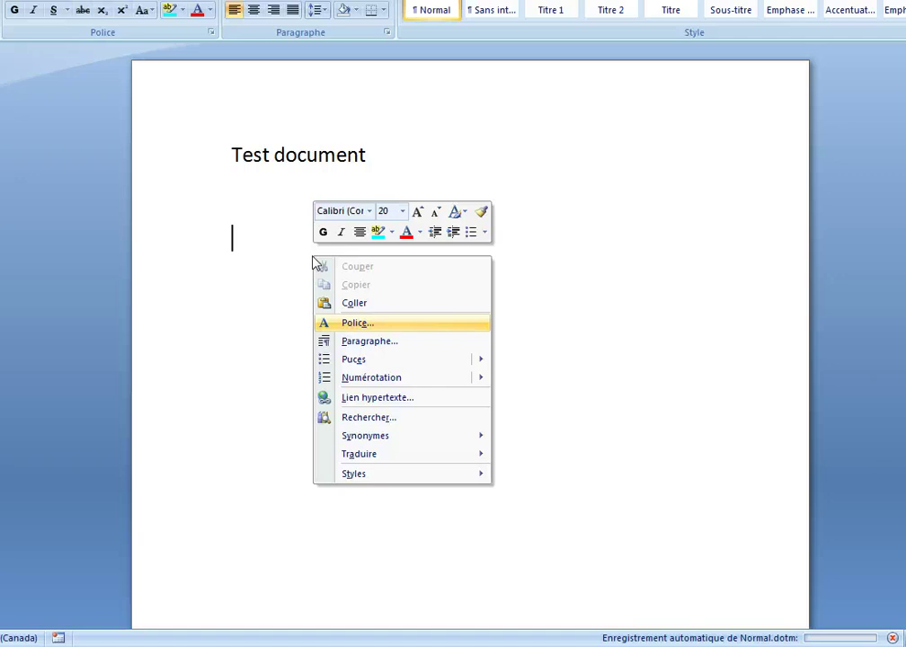
left_click(349, 305)
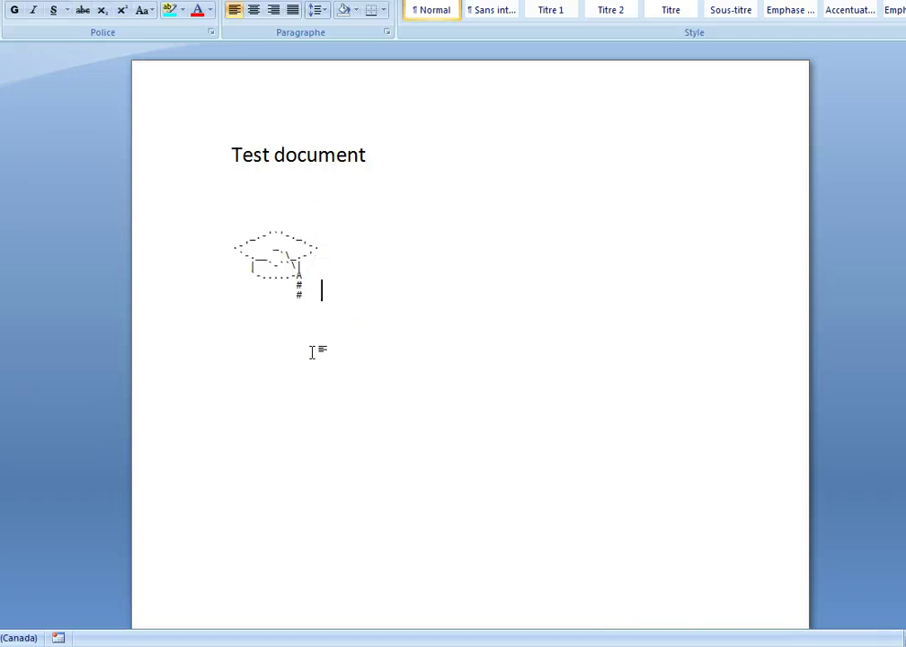
key("ctrl+v")
- Switch to the browser, open the nature/mountains page and capture its first mountain drawing as a rectangular area
key("alt+Tab")
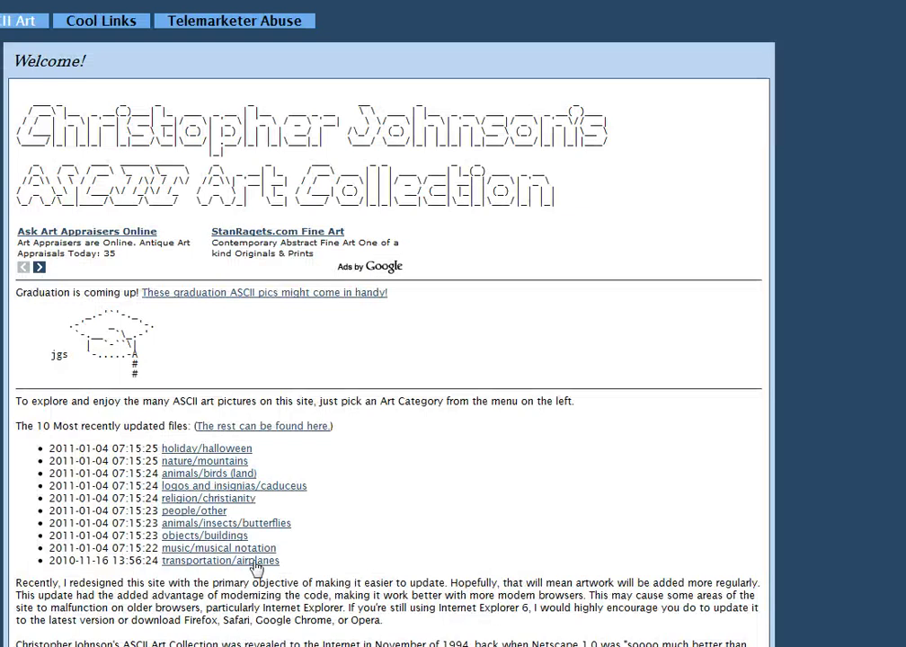
left_click(223, 463)
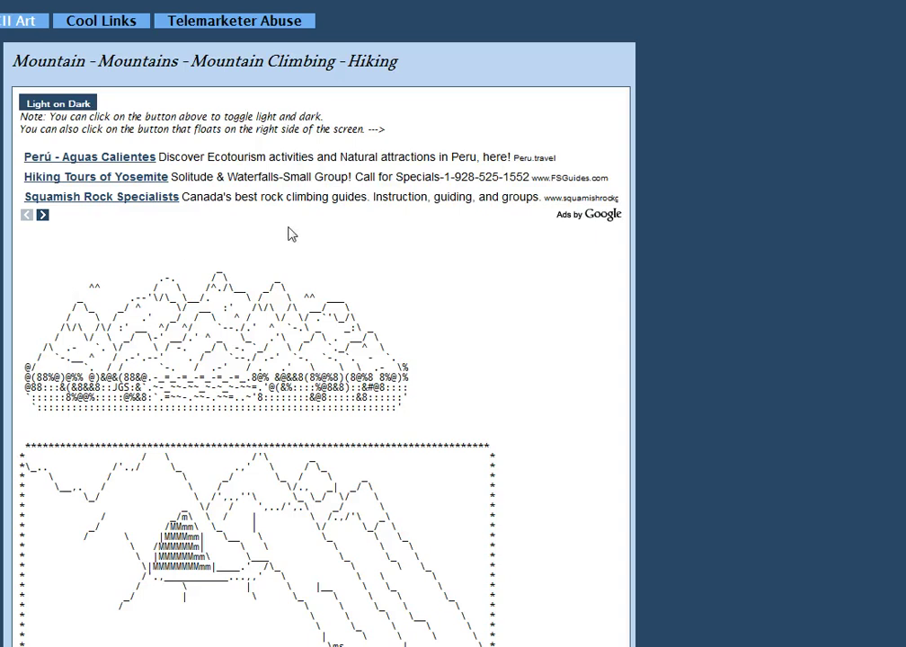
key("Print")
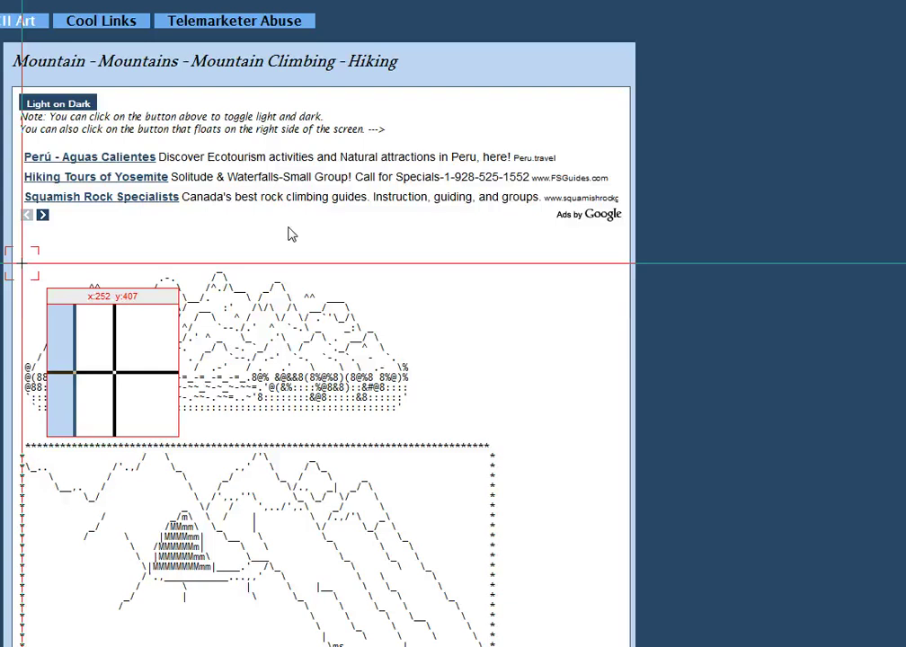
left_click_drag(21, 264, 421, 418)
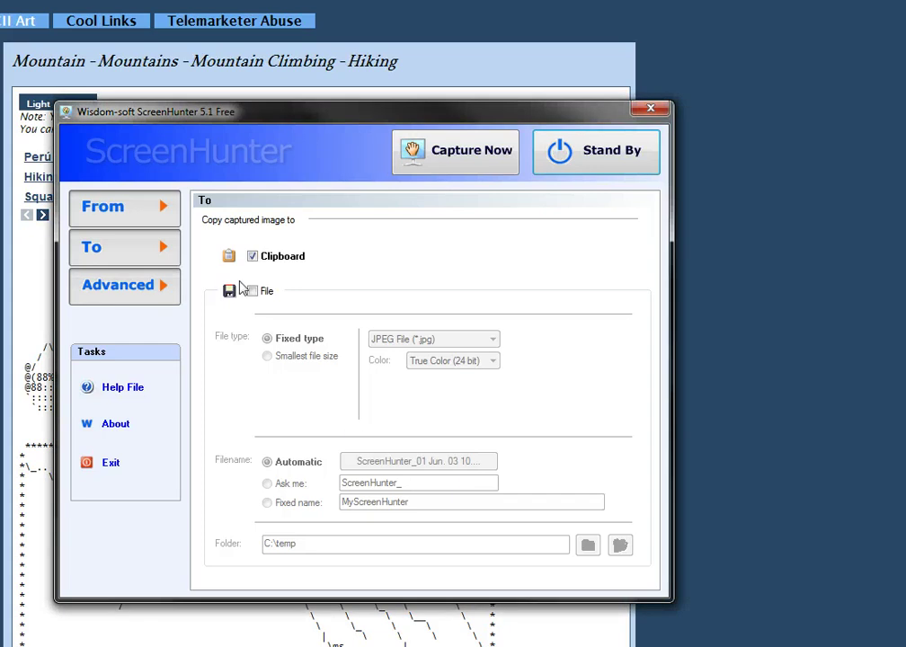
- Enable file output as JPEG to C:\temp in ScreenHunter and capture the first mountain drawing again
left_click(252, 293)
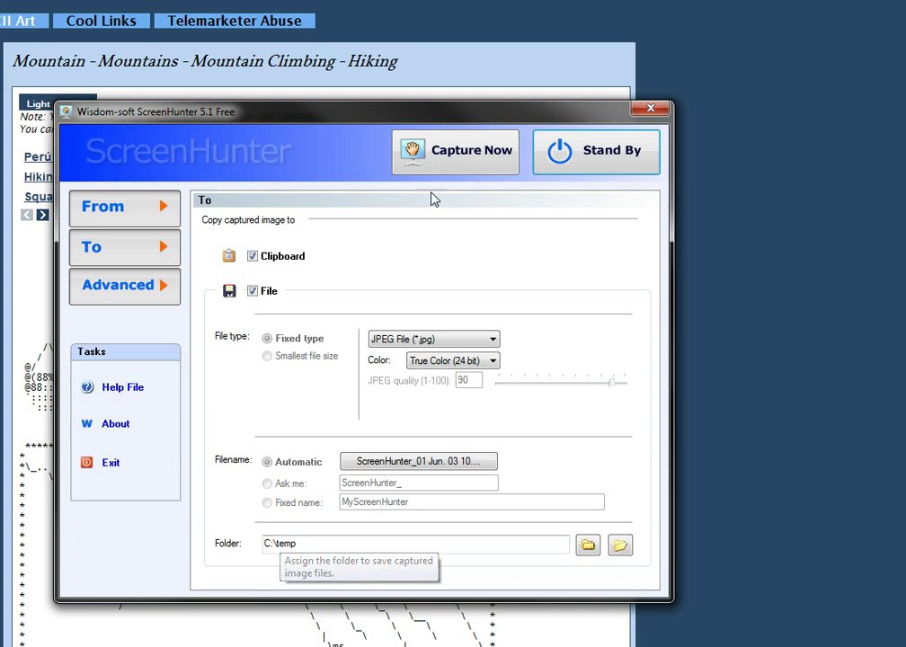
left_click(466, 160)
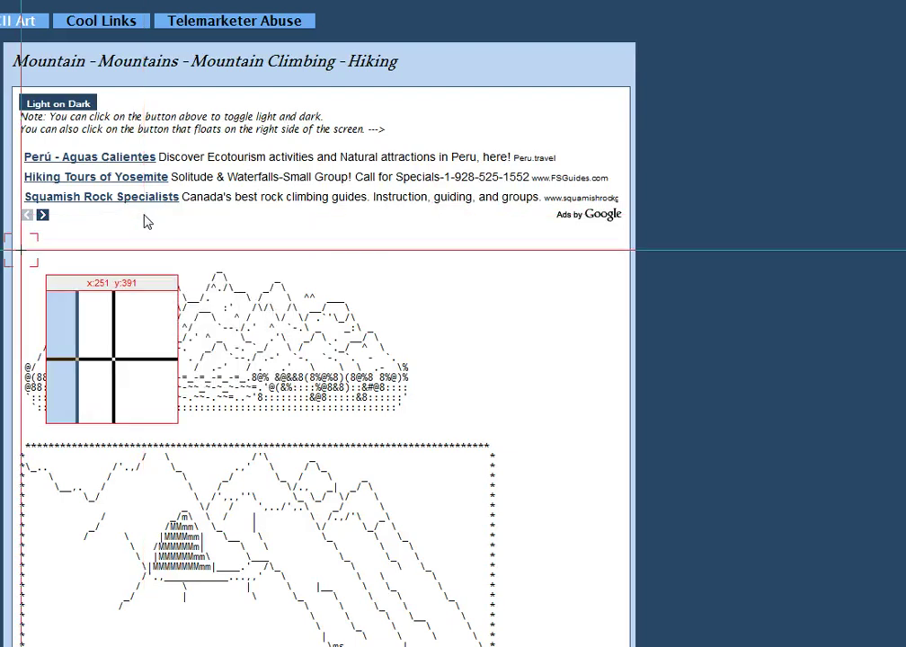
left_click_drag(22, 251, 421, 429)
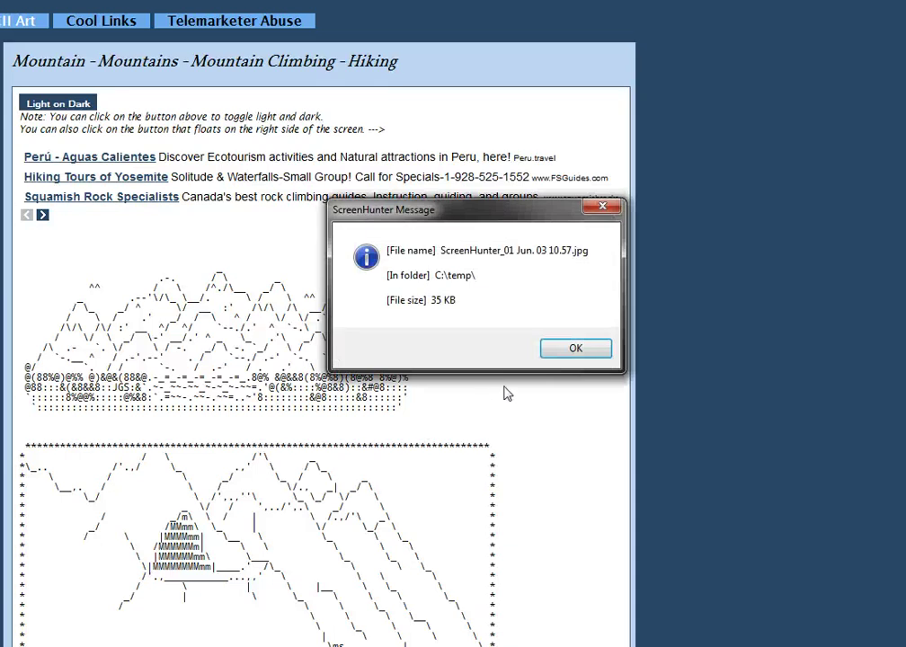
left_click(575, 348)
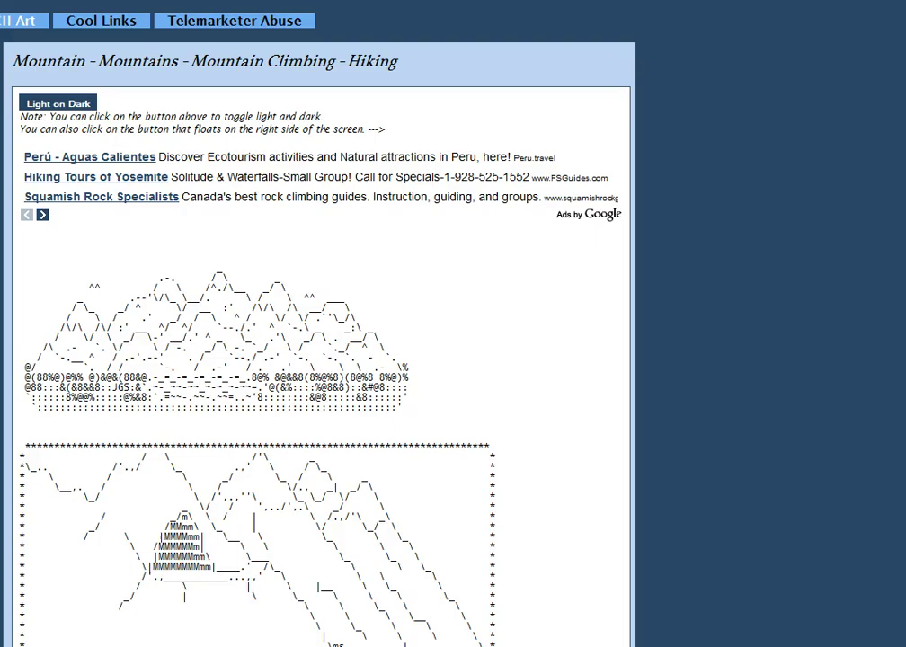
- Switch to the APSense article being edited, start inserting an image and browse to the C:\temp folder
left_click(144, 645)
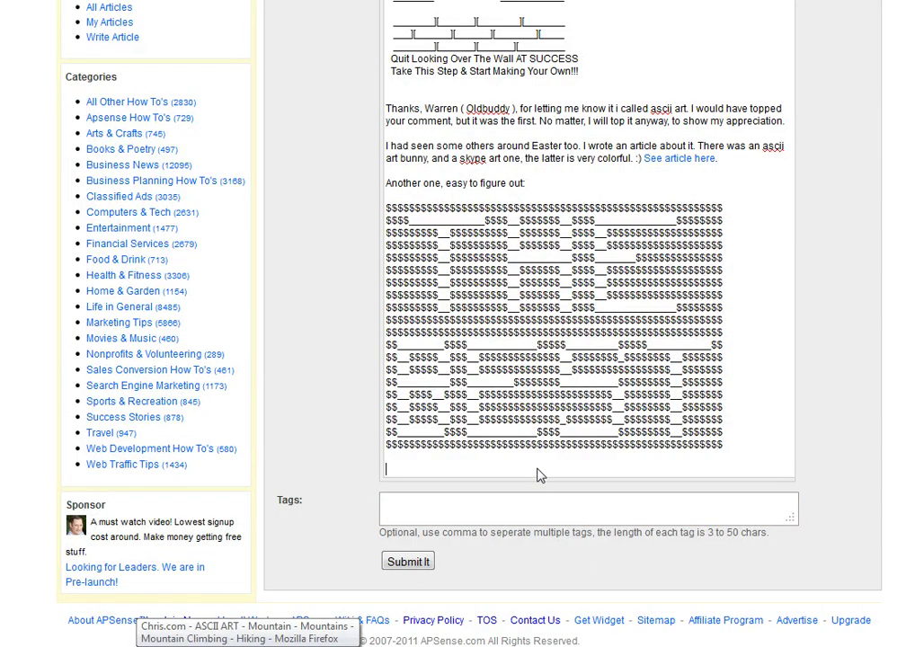
scroll(539, 476, "up", 5)
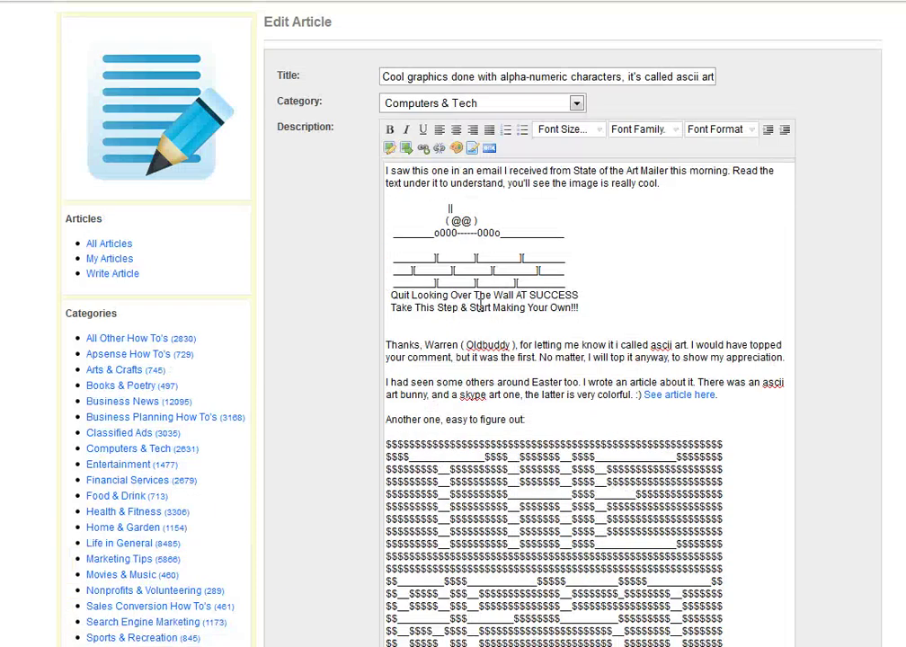
left_click(406, 150)
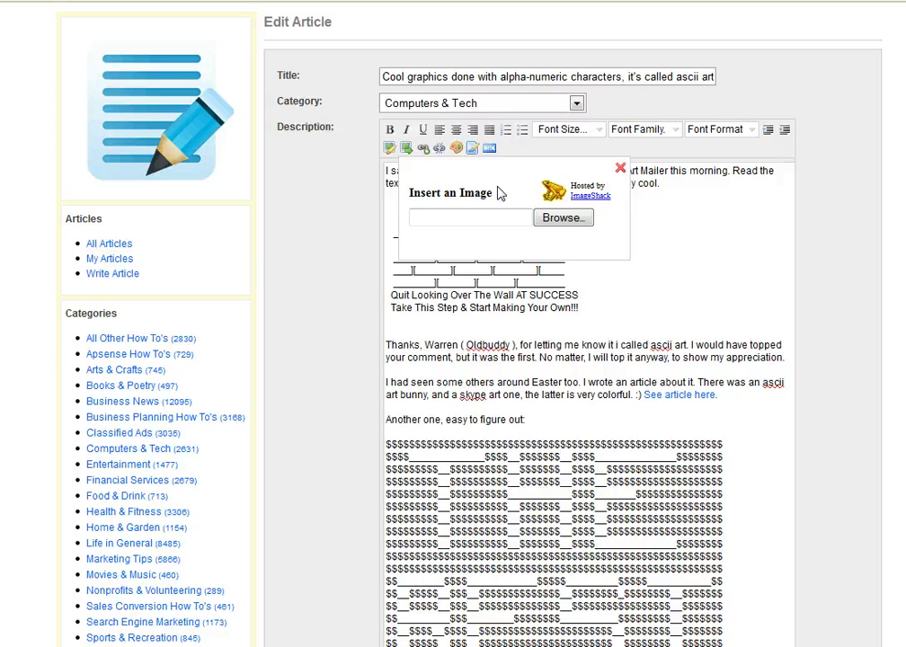
left_click(563, 219)
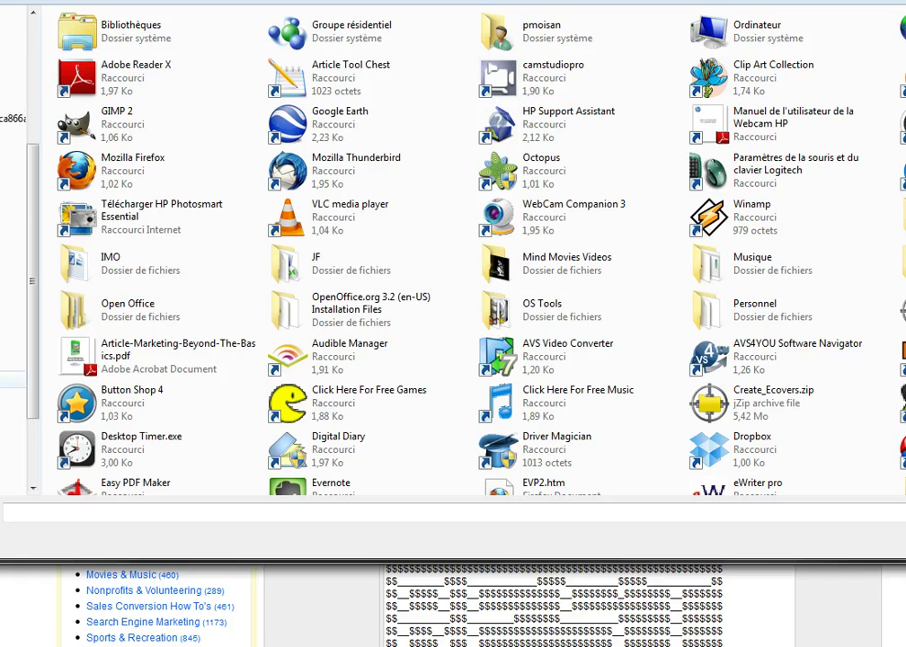
left_click(12, 379)
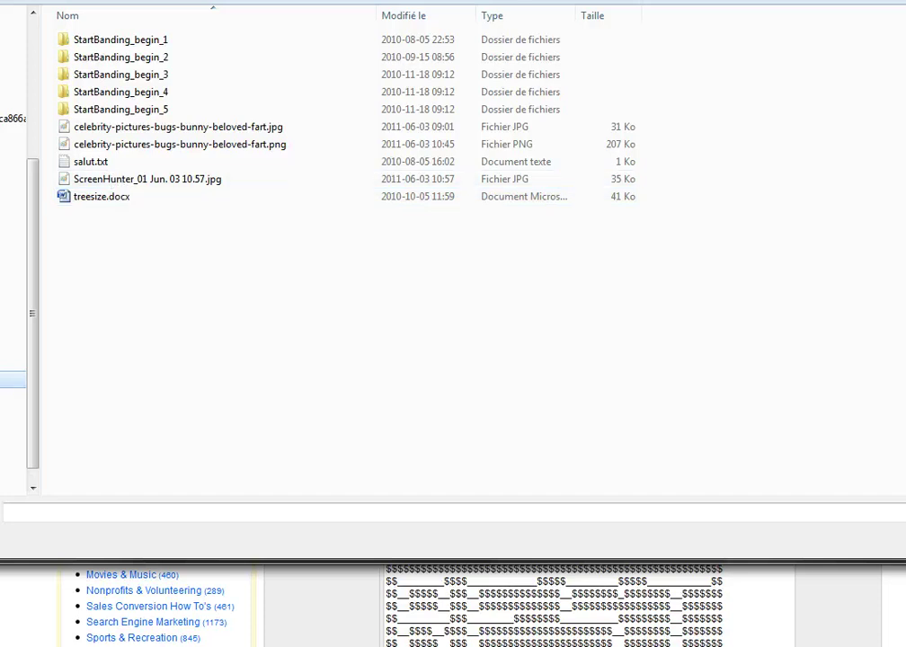
- Open ScreenHunter_01 Jun. 03 10.57.jpg from the temp folder in Paint and save it as a PNG under the same name
key("alt+Tab")
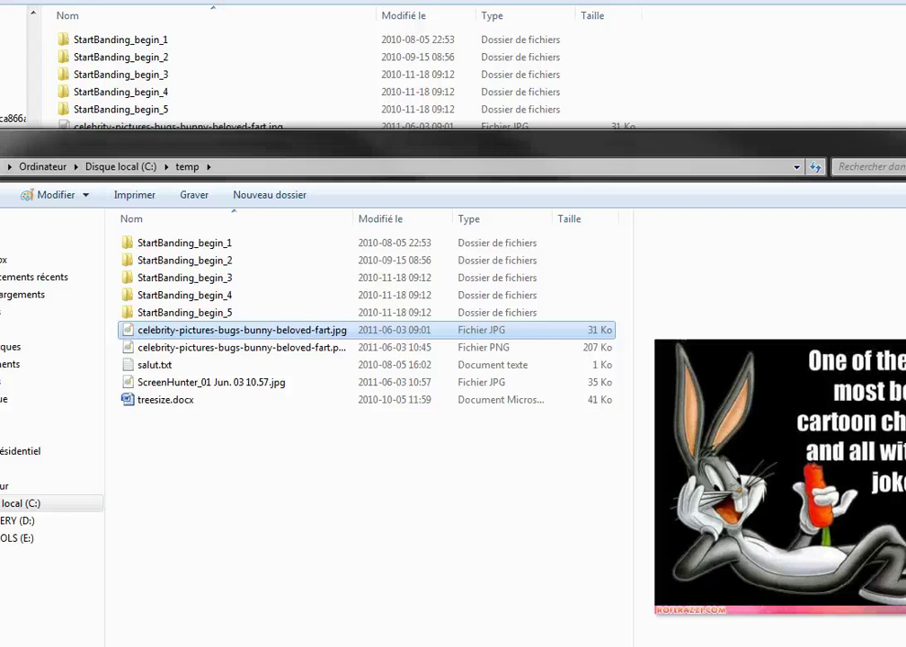
left_click(203, 384)
double_click(202, 387)
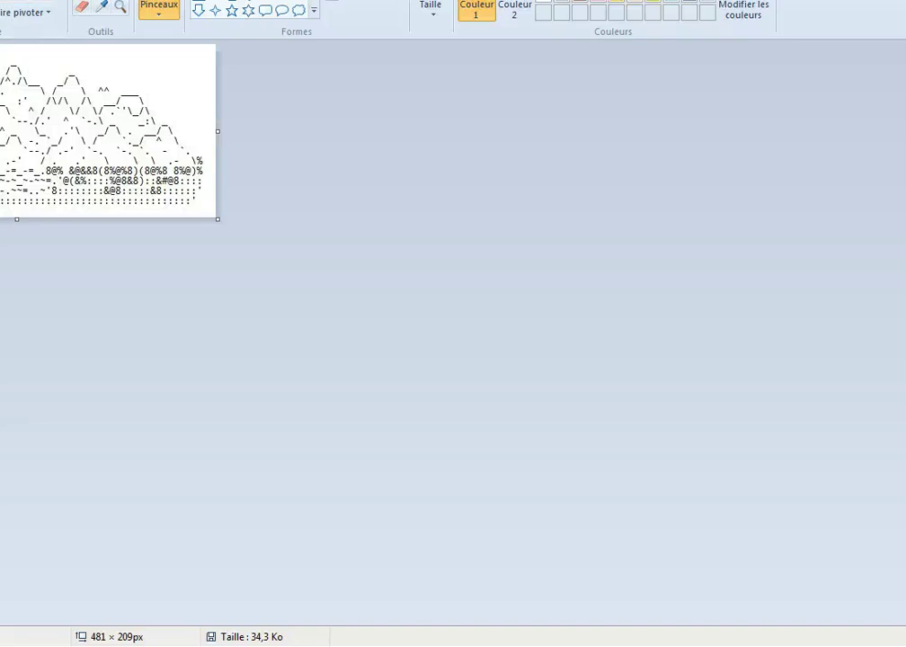
left_click(2, 2)
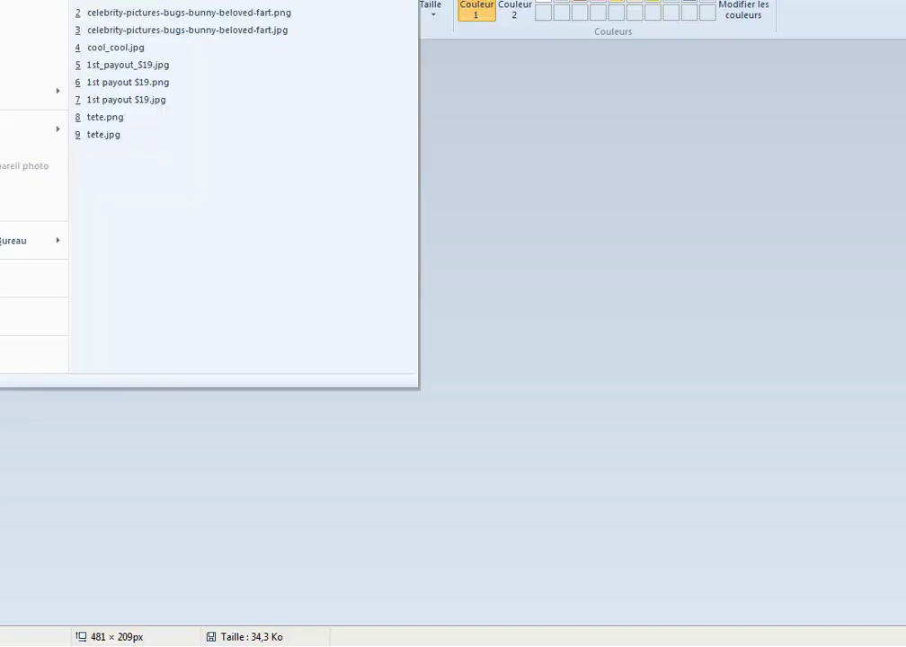
mouse_move(23, 91)
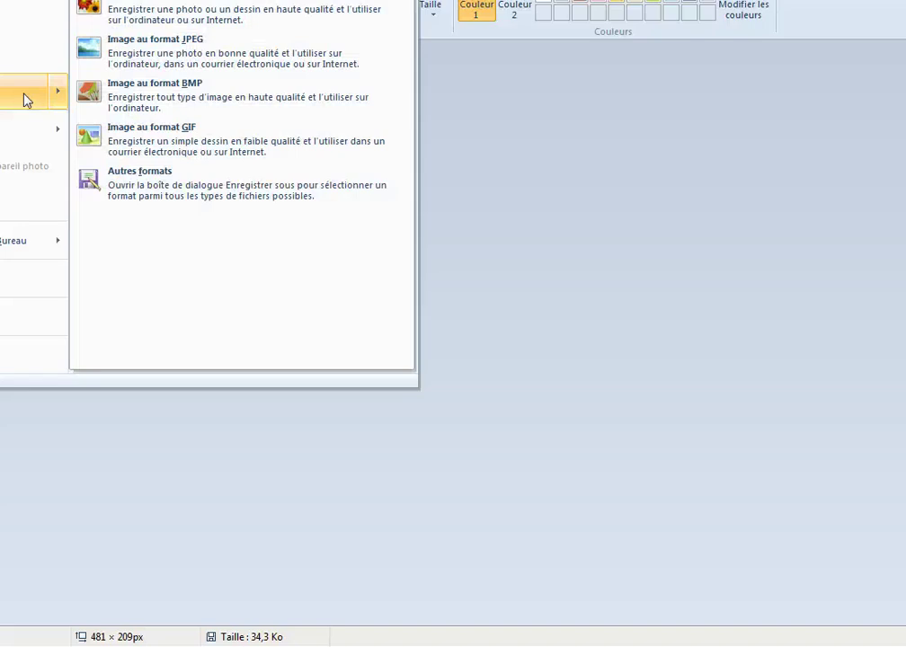
left_click(241, 13)
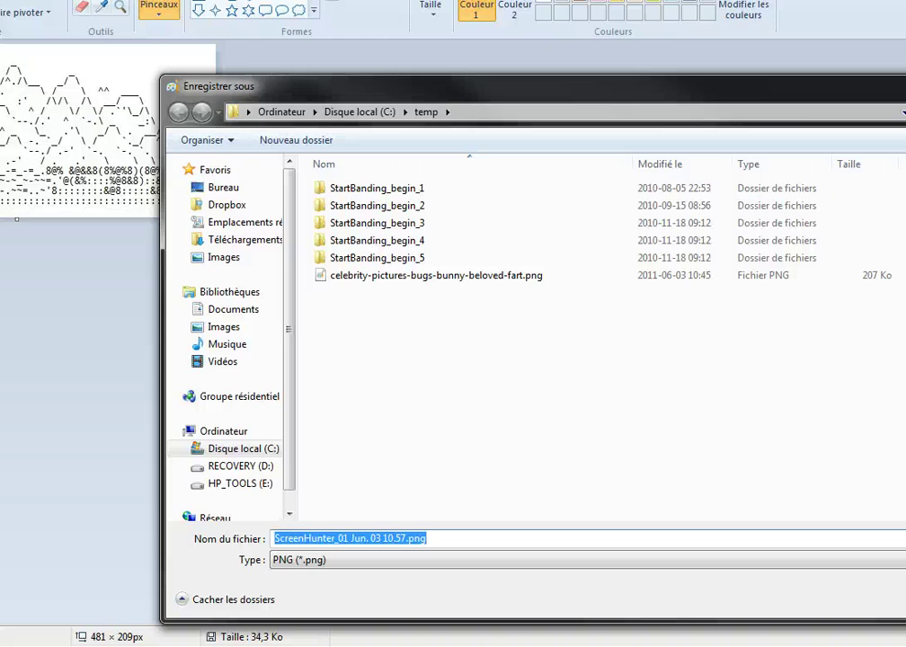
key("Return")
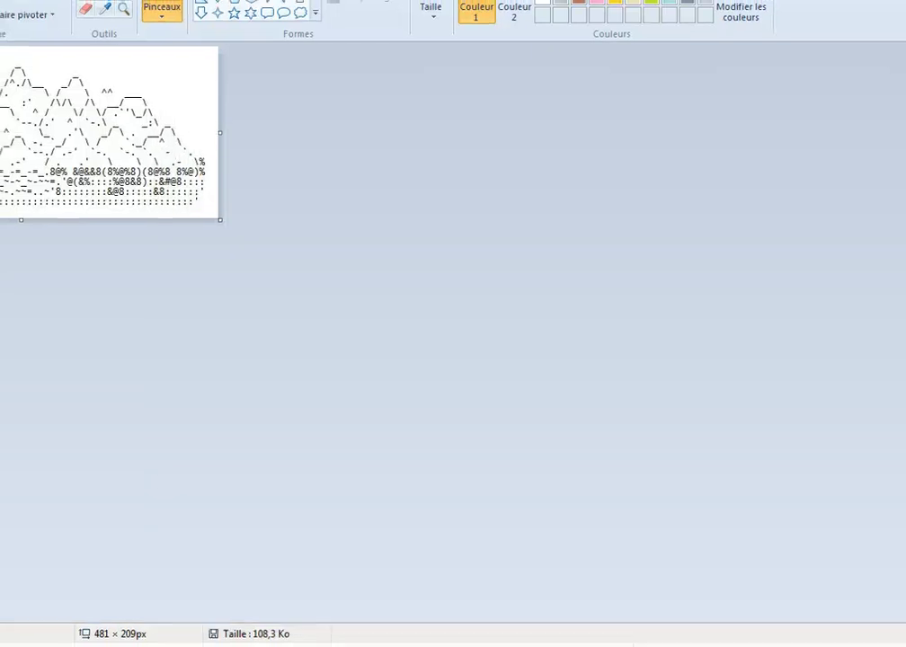
- Return to the article's file upload dialog and choose ScreenHunter_01 Jun. 03 10.57.png as the image to insert
key("alt+Tab")
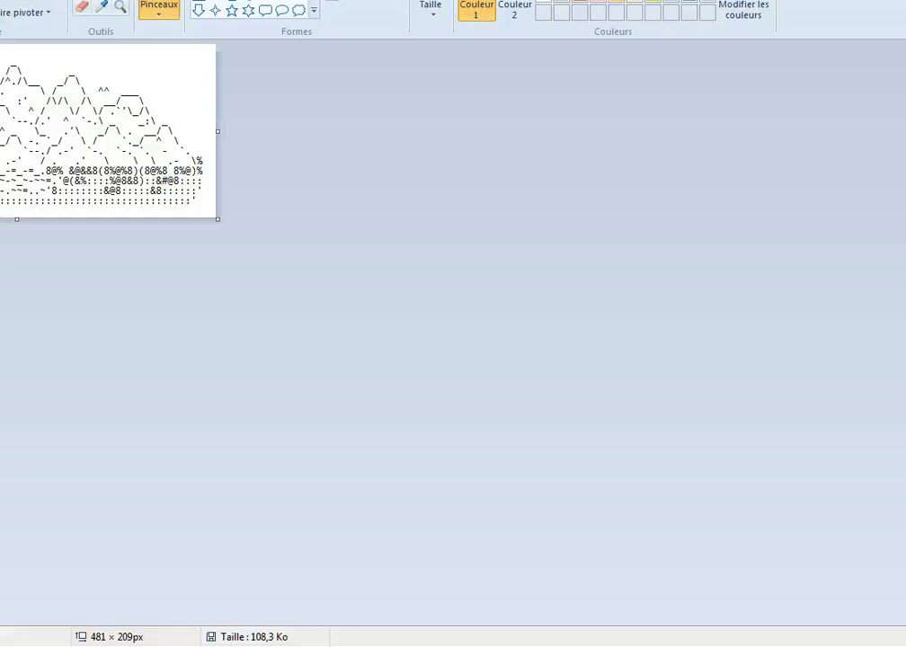
key("alt+Tab")
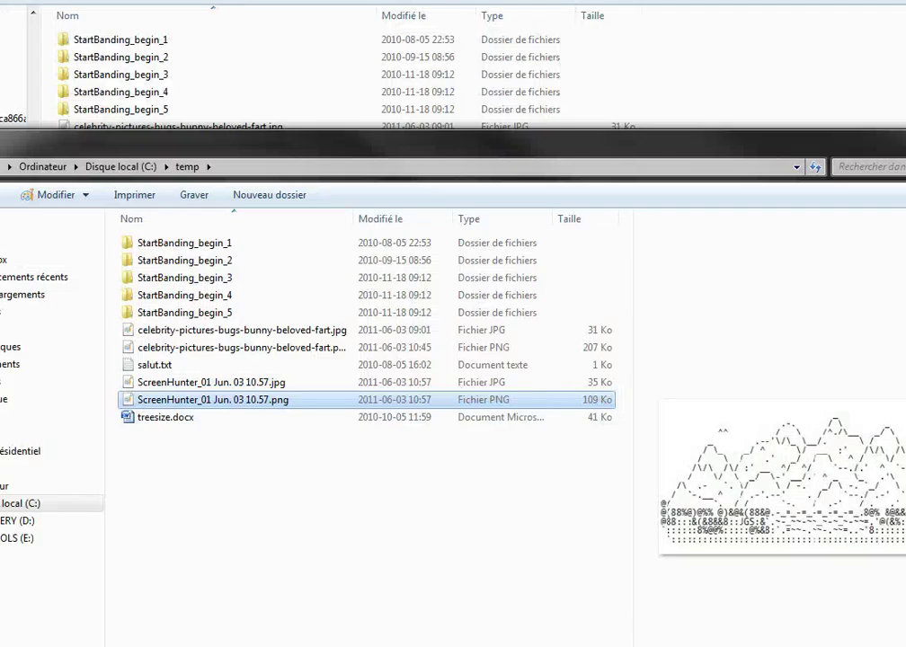
left_click(755, 643)
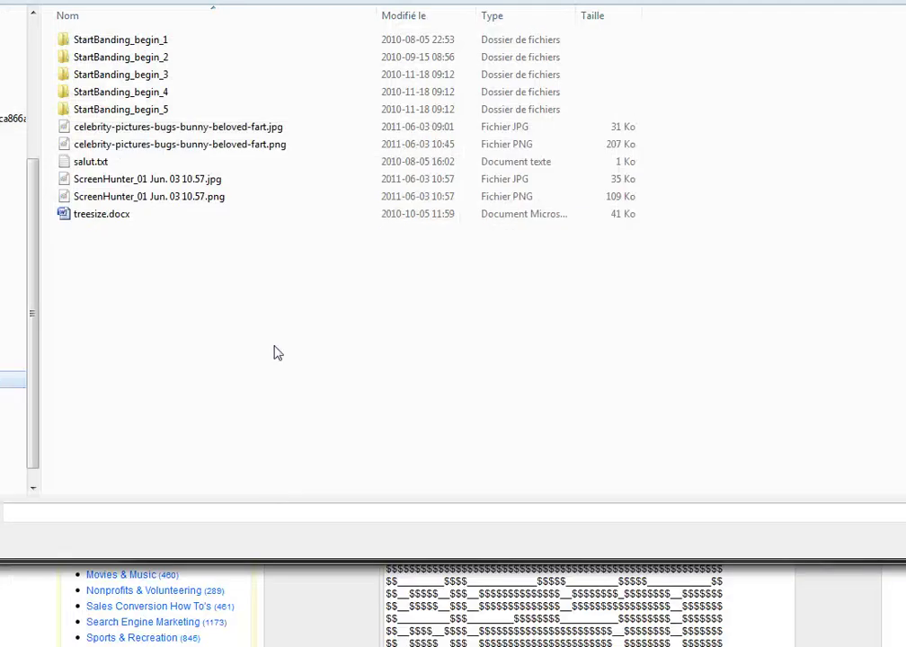
left_click(97, 199)
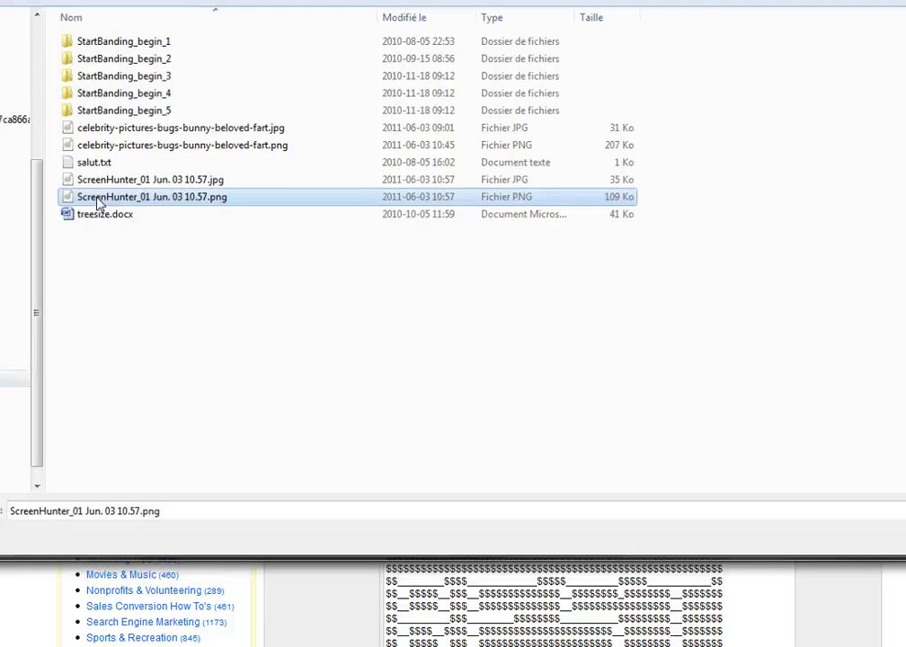
double_click(97, 198)
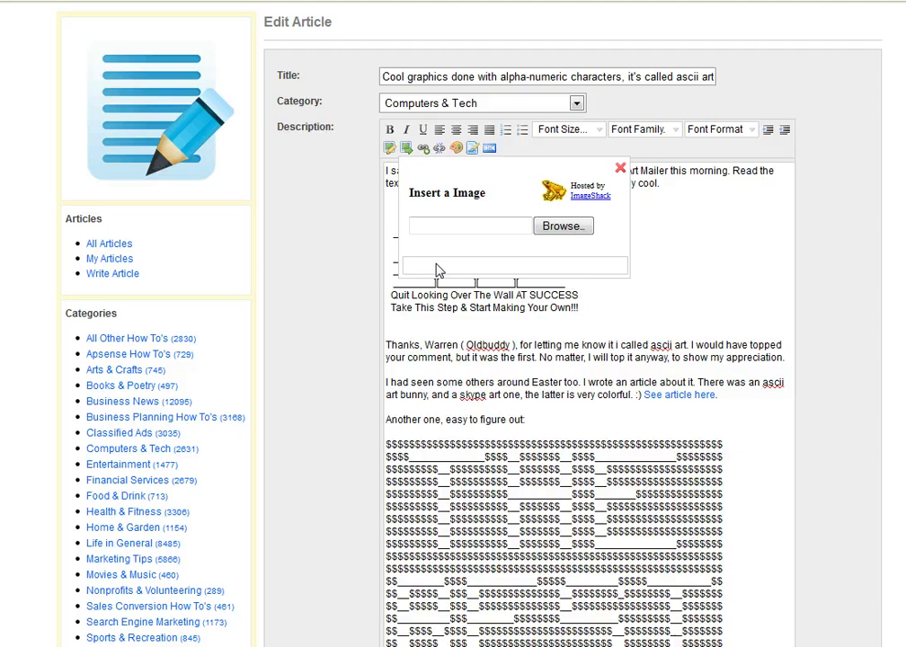
scroll(490, 342, "down", 1)
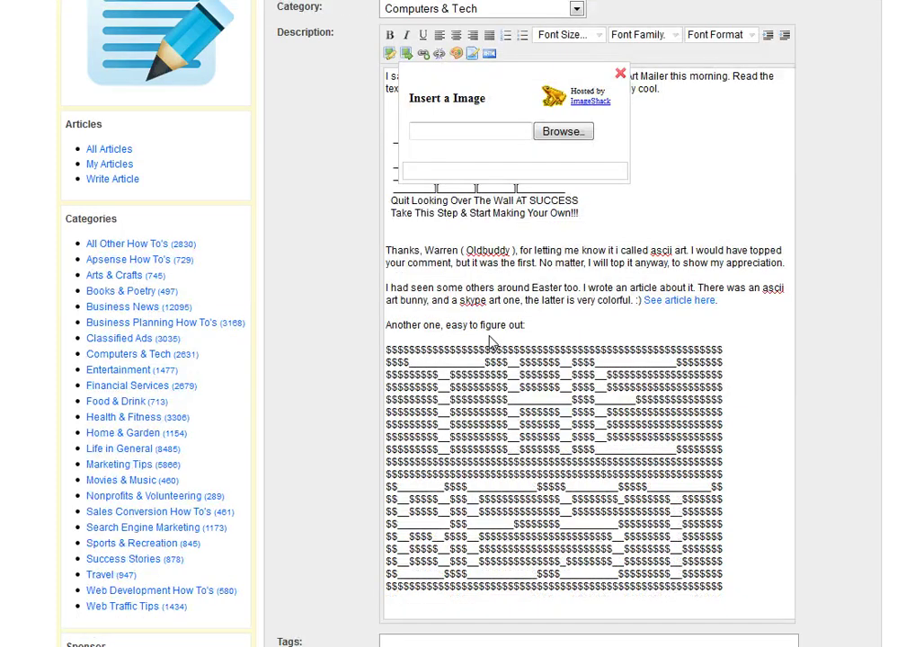
- Choose ScreenHunter_01 Jun. 03 10.57.png for upload and insert it as an image below the dollar-sign art in the article
scroll(491, 342, "down", 1)
scroll(485, 346, "up", 2)
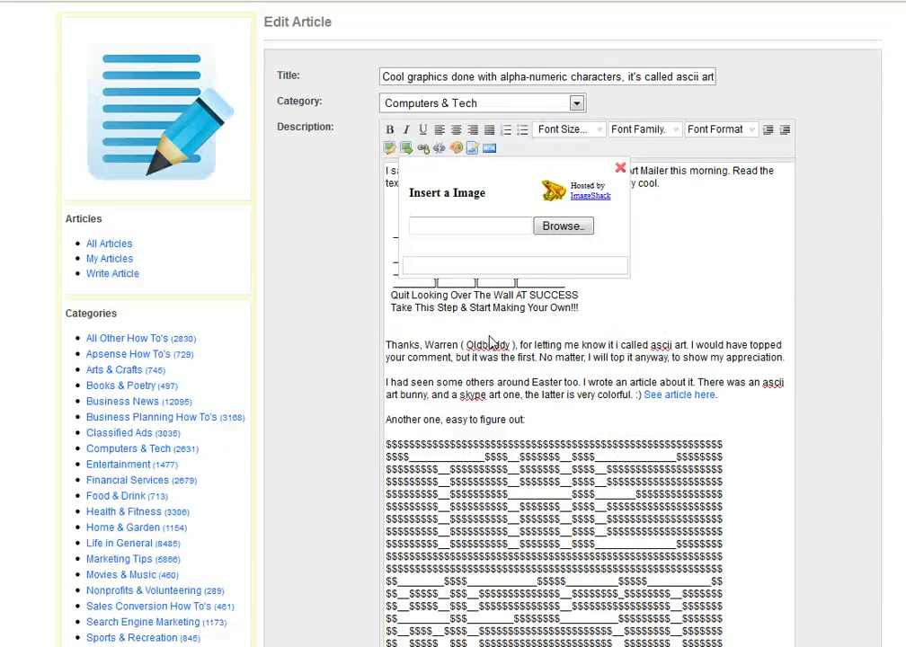
left_click(563, 229)
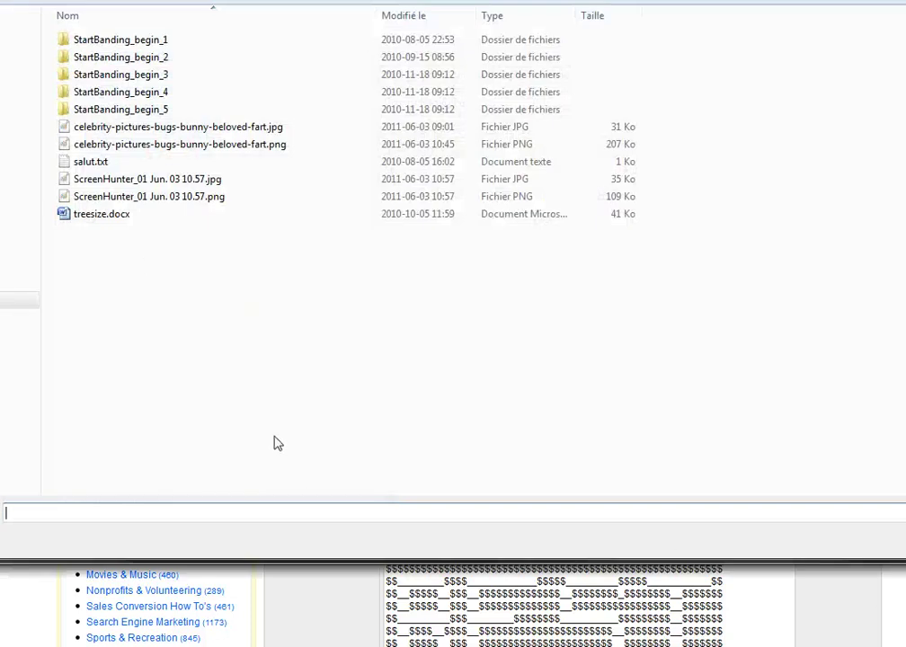
double_click(136, 197)
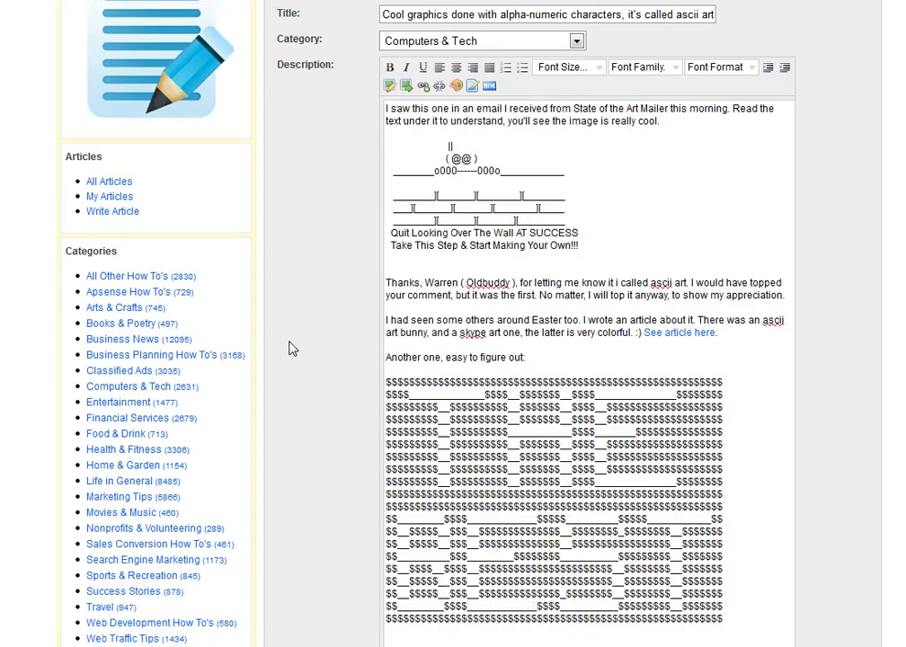
scroll(290, 349, "down", 5)
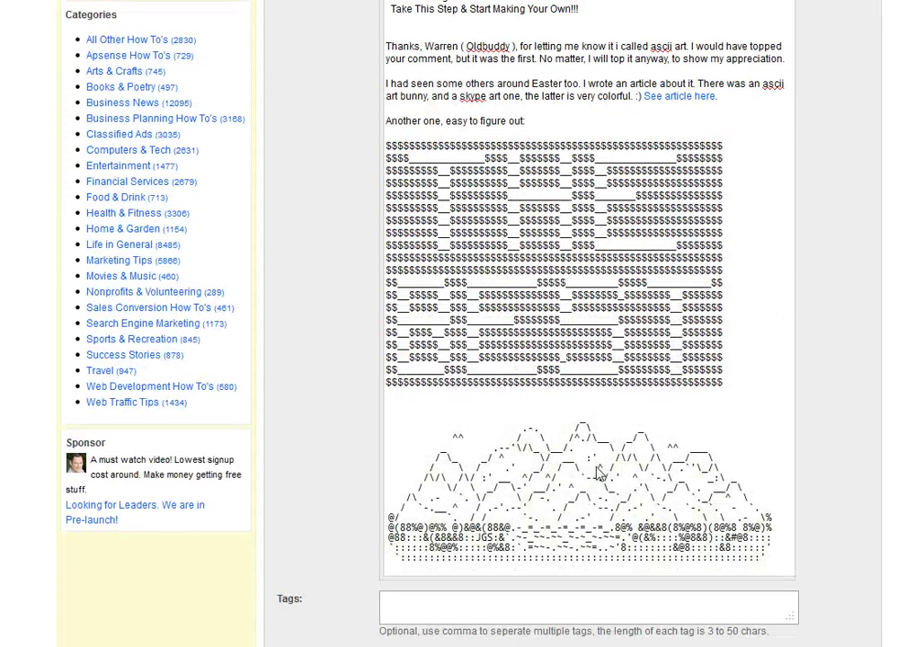
- Save the edited article and check the inserted mountain drawing at the end of its published page
scroll(600, 473, "down", 2)
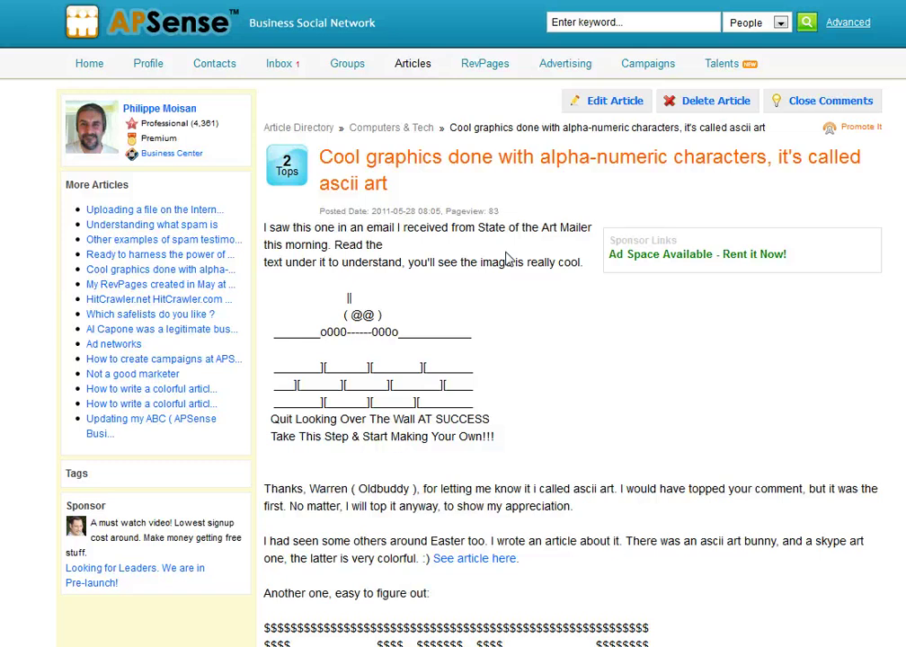
scroll(508, 270, "down", 6)
scroll(512, 272, "down", 2)
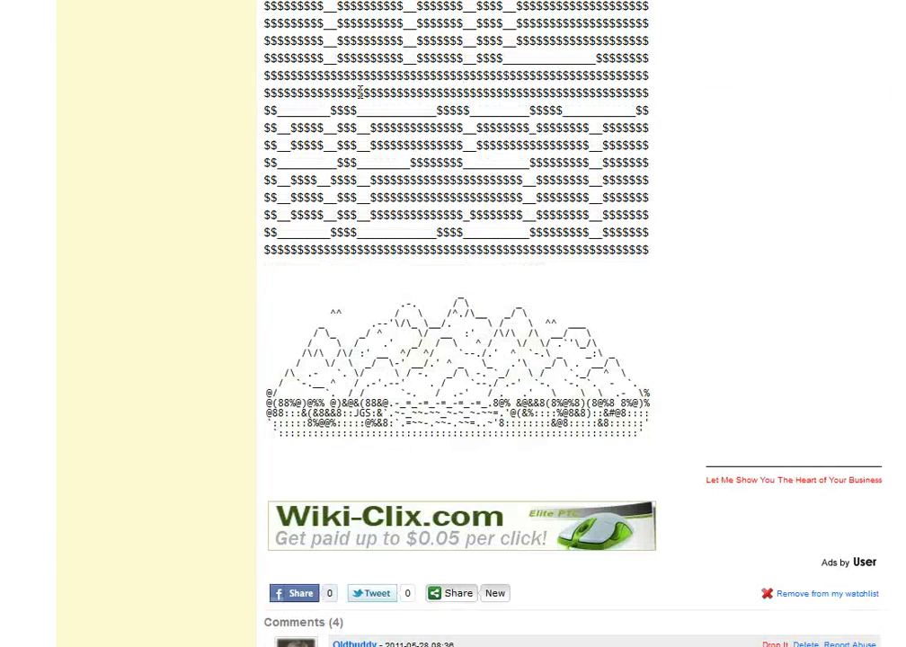